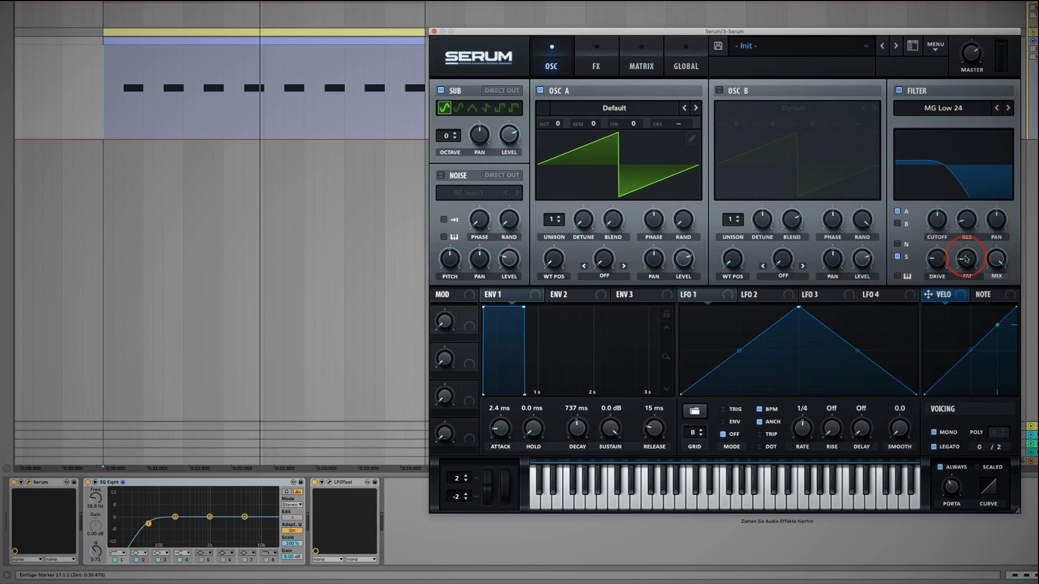
Step: Examine Serum's filter settings and the volume curve in LFOTool, and close both plugin windows
click(916, 216)
click(918, 253)
click(330, 482)
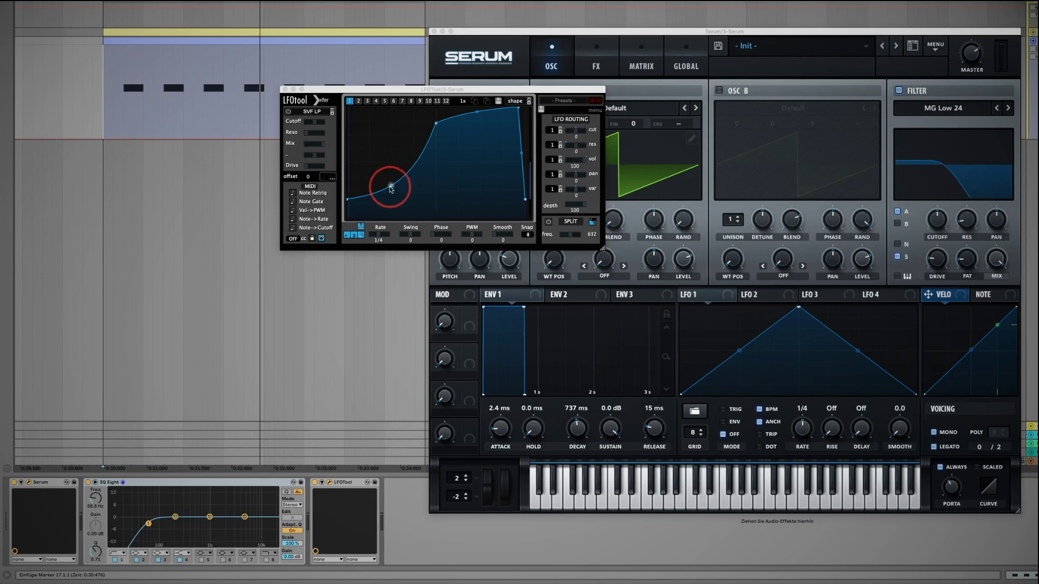
click(285, 89)
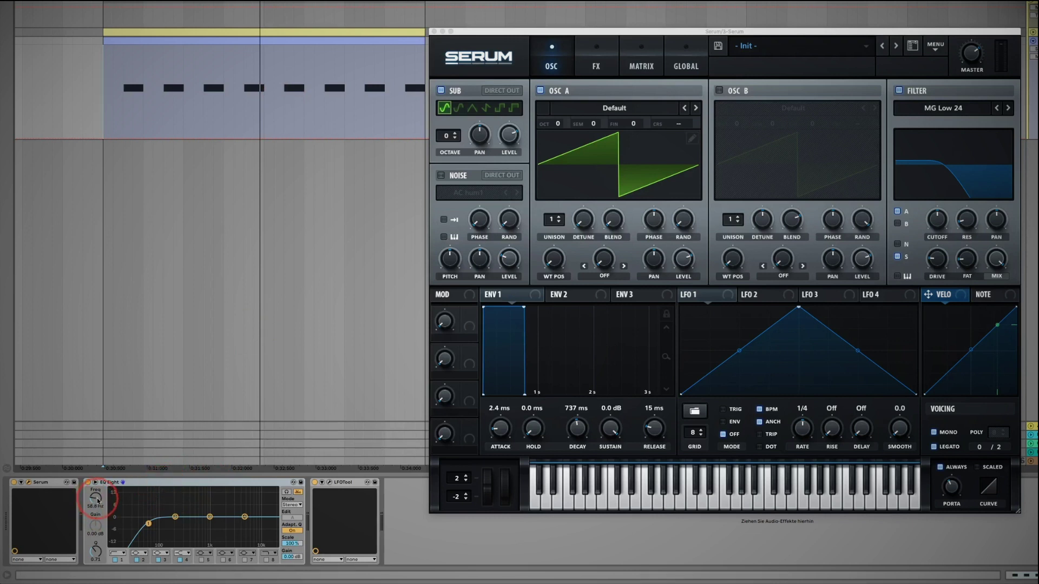
click(434, 32)
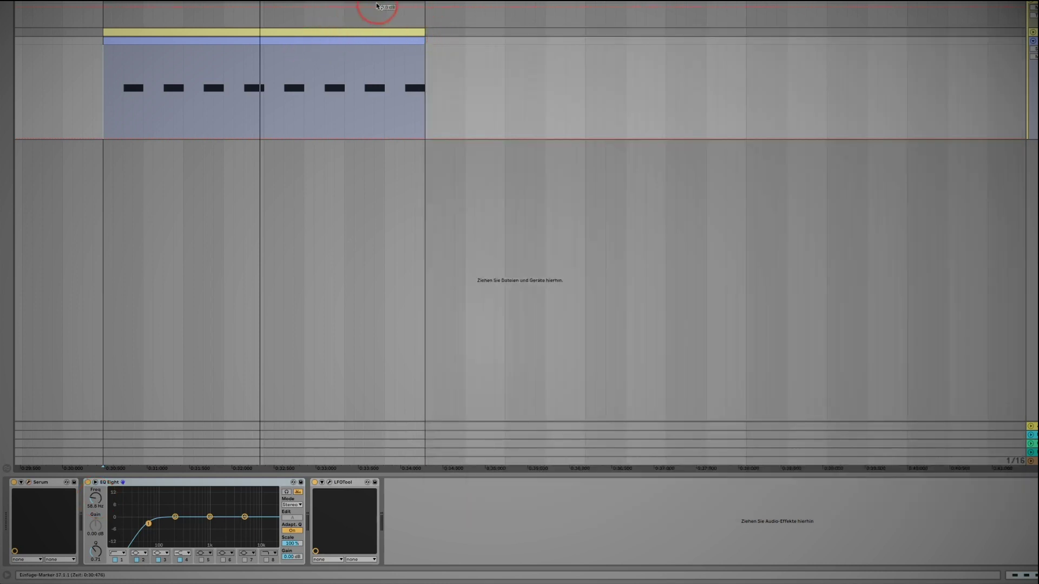
Step: Zoom in on the bass MIDI clip in the arrangement and open it in the note editor
key(z)
click(531, 33)
click(399, 48)
double_click(399, 43)
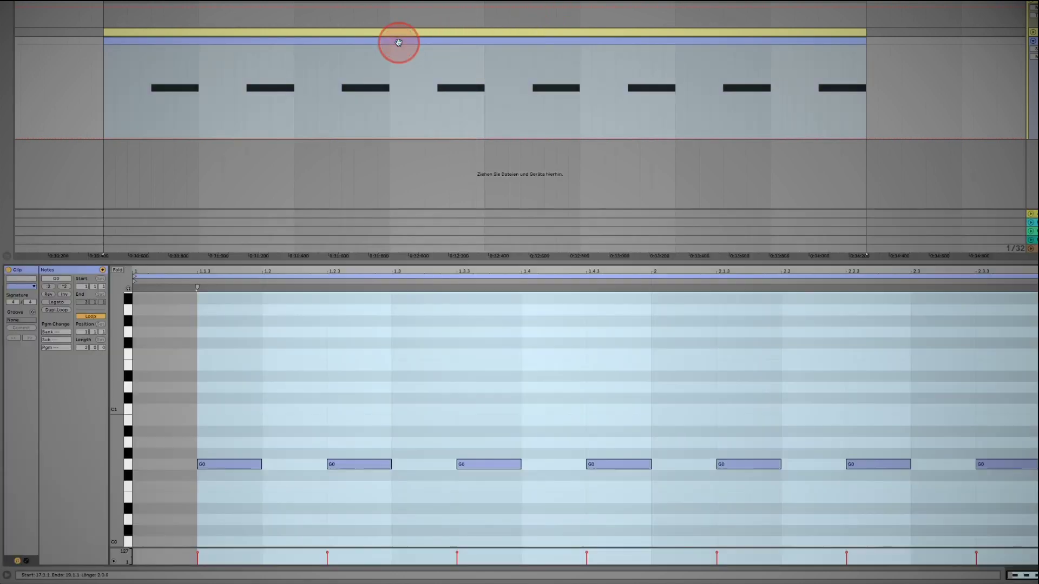
Step: Play the offbeat G0 bass pattern from the start of the clip
click(458, 382)
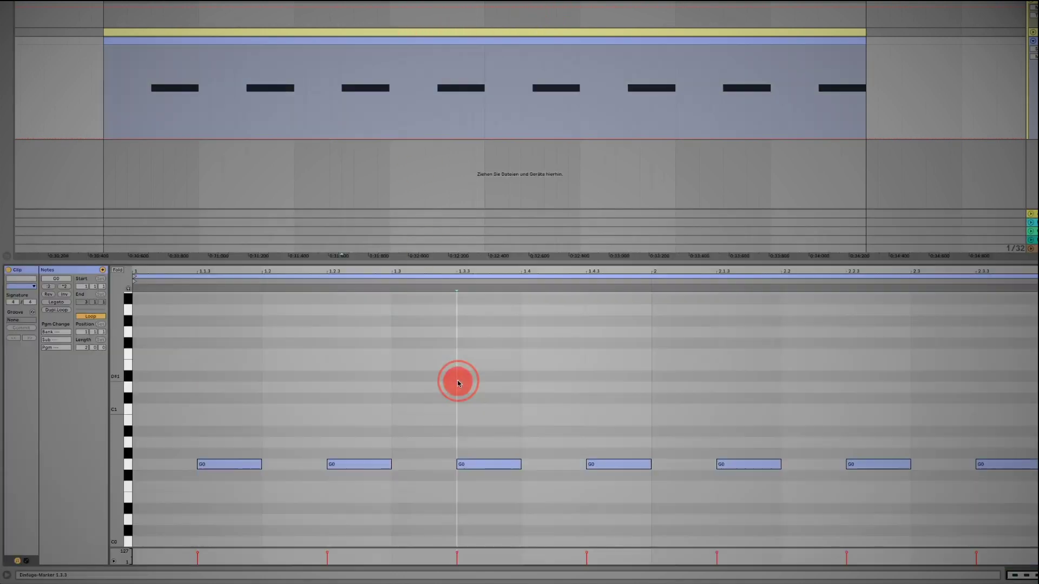
click(396, 375)
click(103, 99)
key(space)
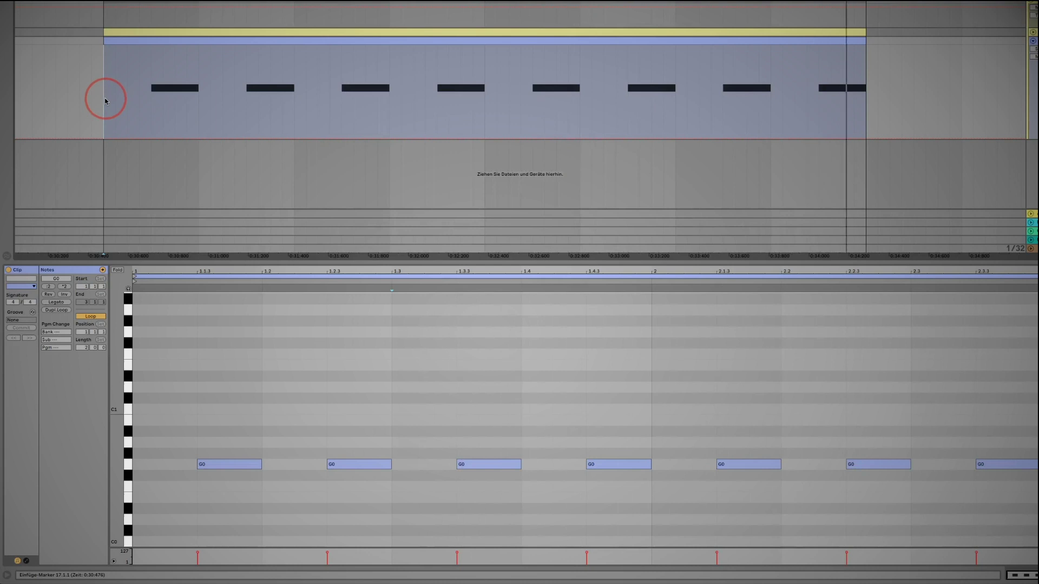
Step: Select all G0 notes, make them start on each beat and last nearly a full beat, and play the clip
drag(187, 353, 1038, 480)
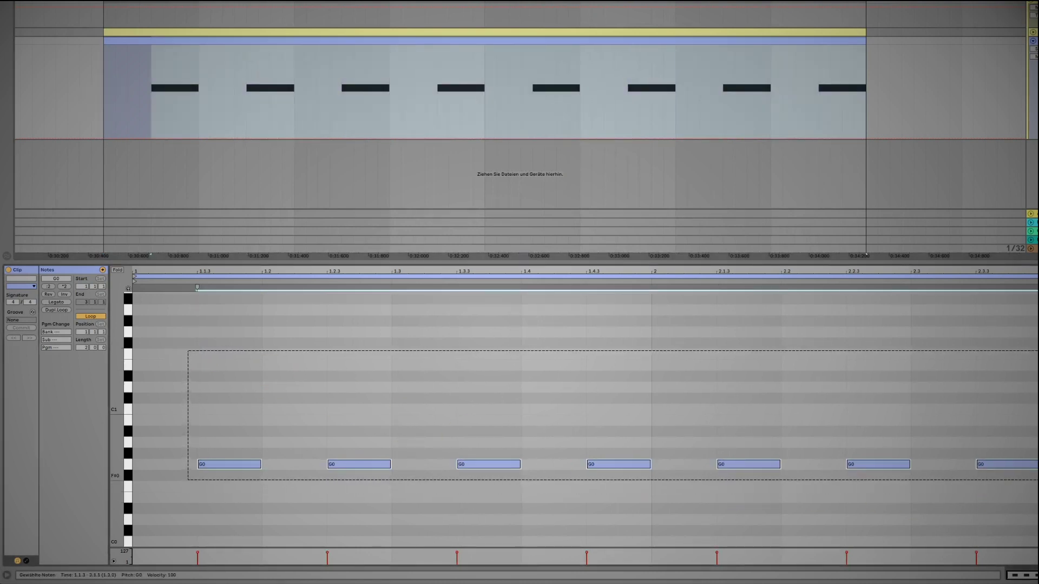
drag(233, 466, 255, 466)
key(space)
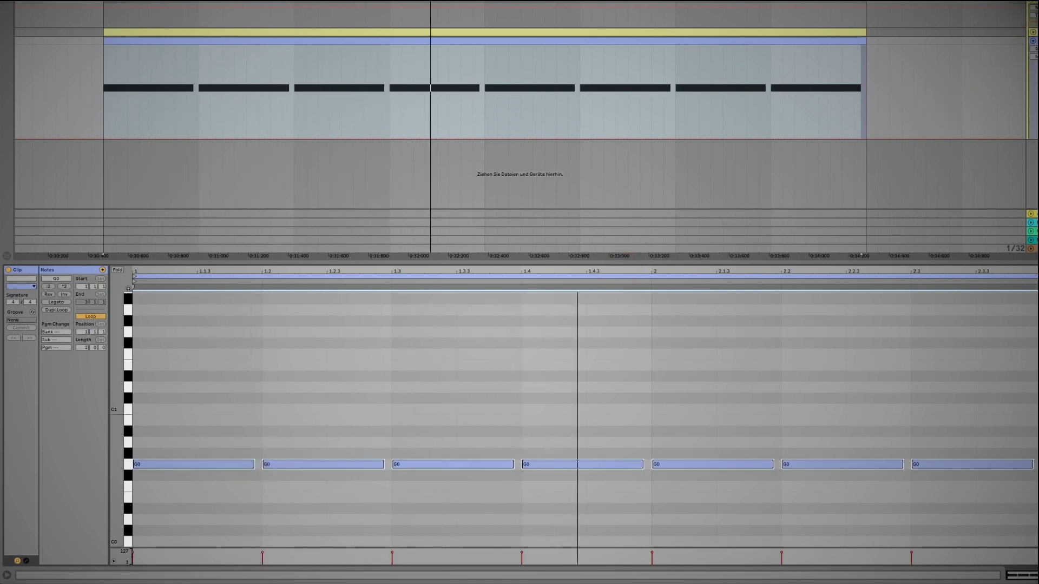
Step: Reshape LFOTool's volume curve: lower its start point to zero, raise the upper bend point to maximum and lift the rising section's midpoint
key(shift+Tab)
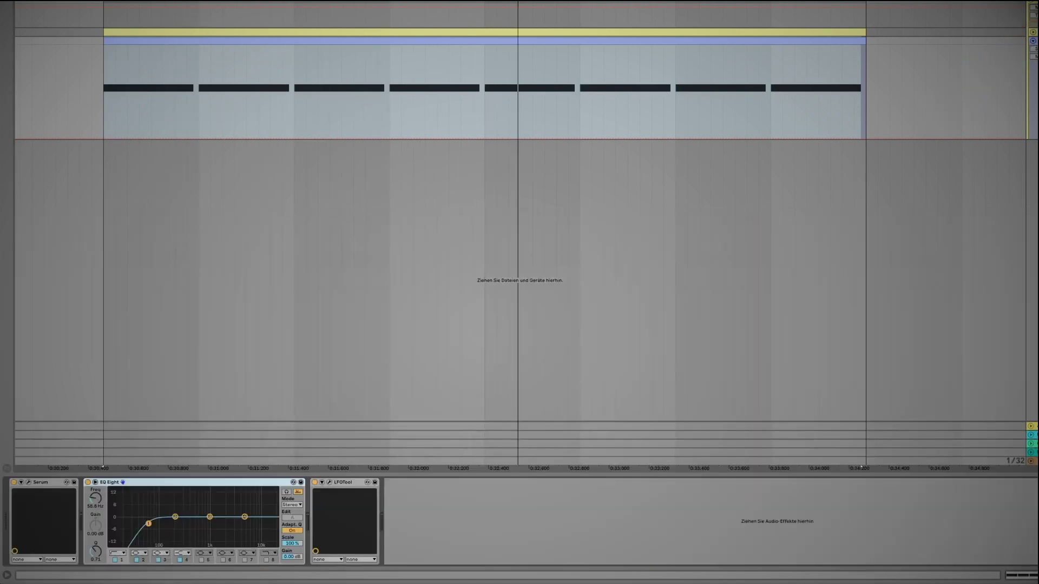
click(324, 482)
click(345, 201)
drag(349, 201, 347, 217)
click(412, 123)
drag(436, 123, 434, 107)
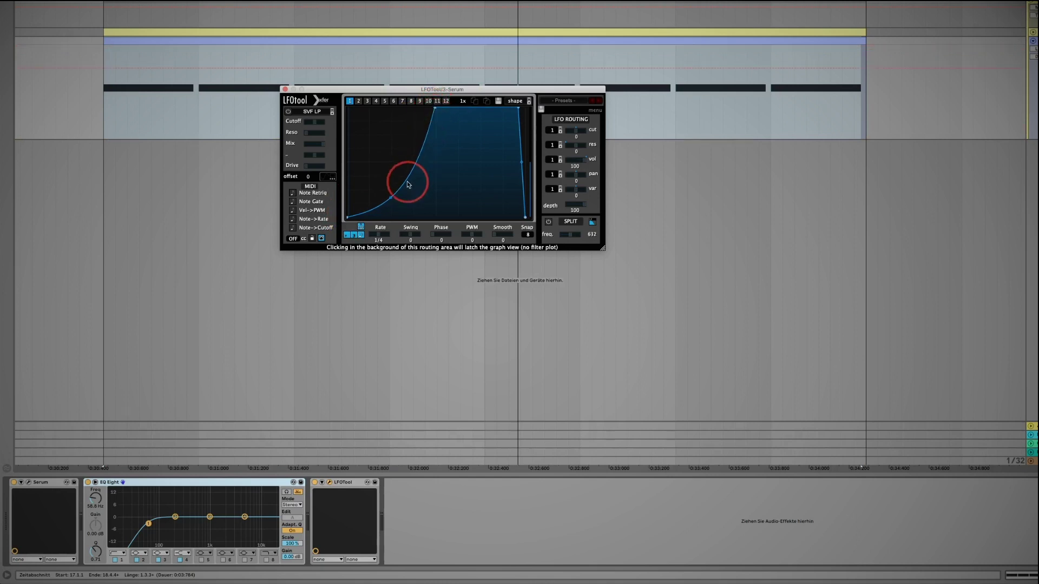
key(space)
drag(391, 199, 388, 171)
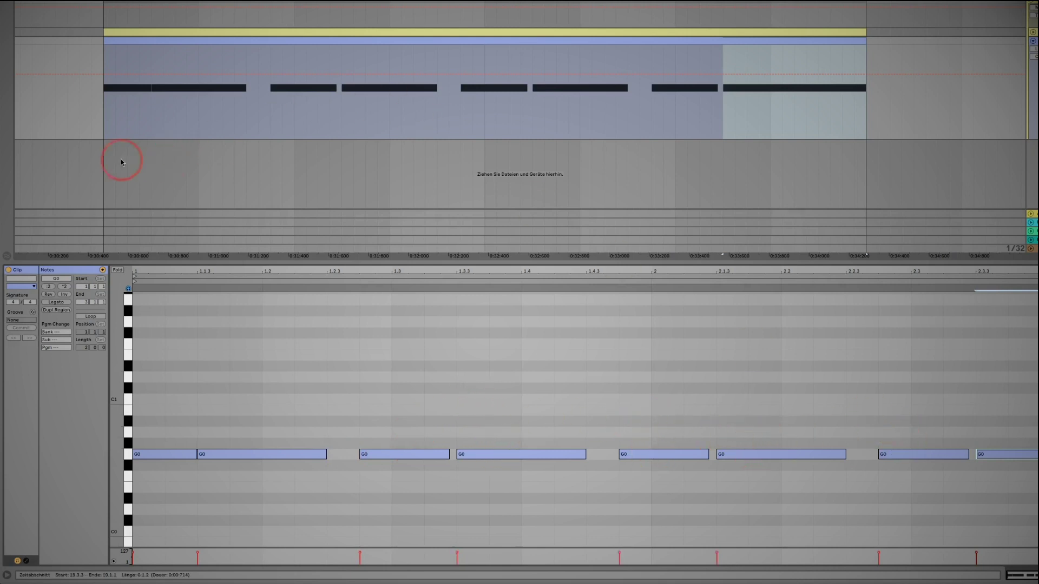
Step: Audition the syncopated G0 pattern and the pattern of three short G0 notes per beat from the clip's start
click(106, 126)
key(space)
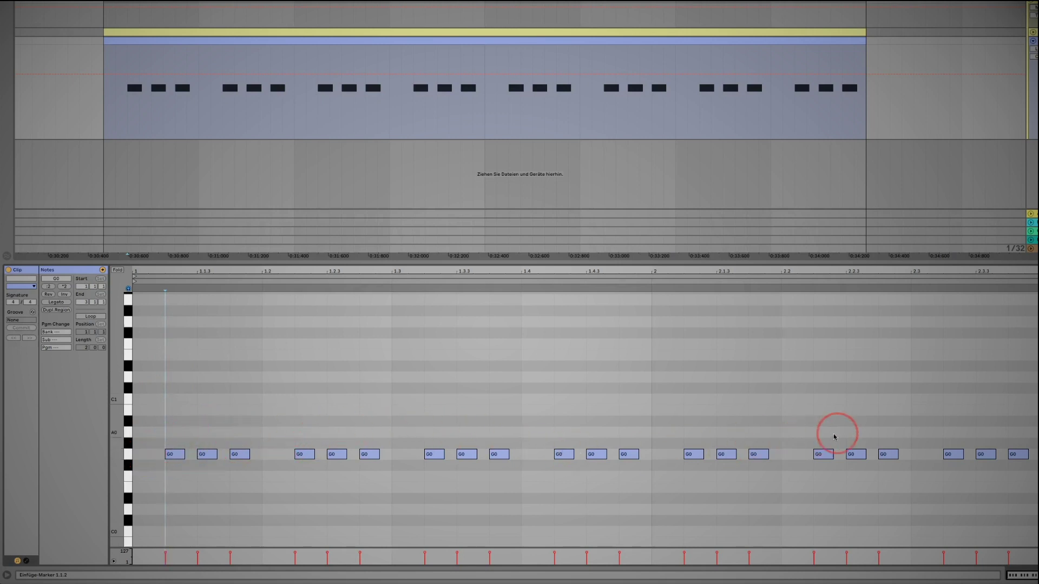
click(109, 124)
key(space)
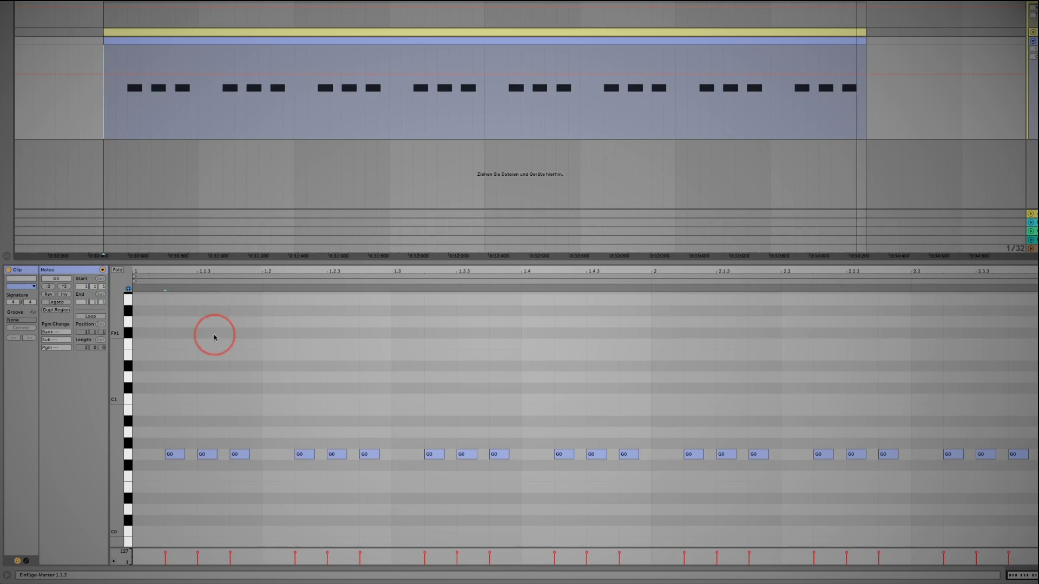
Step: Undo the last note pattern change and play the bass clip from its start
key(ctrl+z)
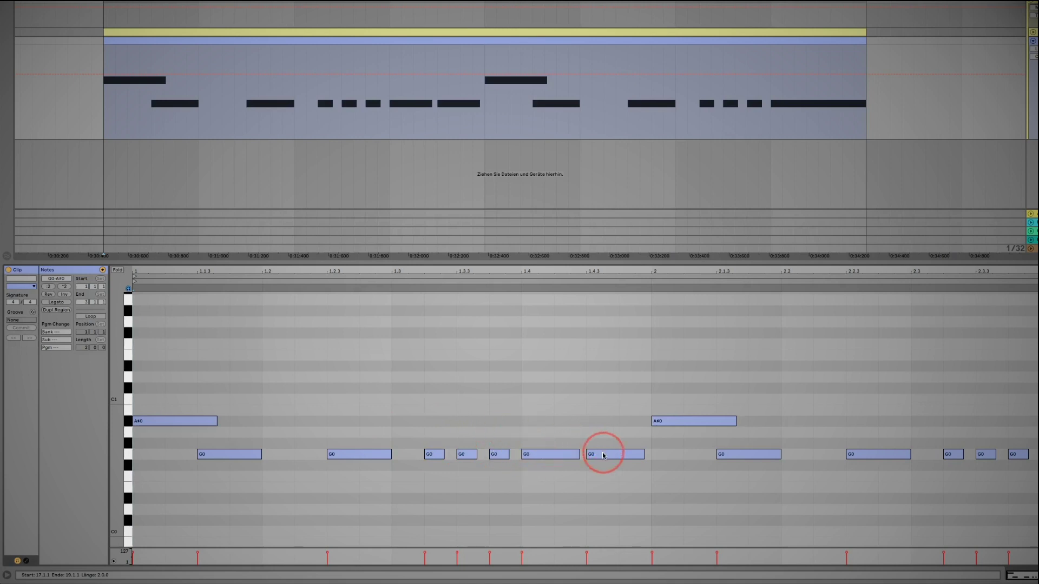
click(105, 121)
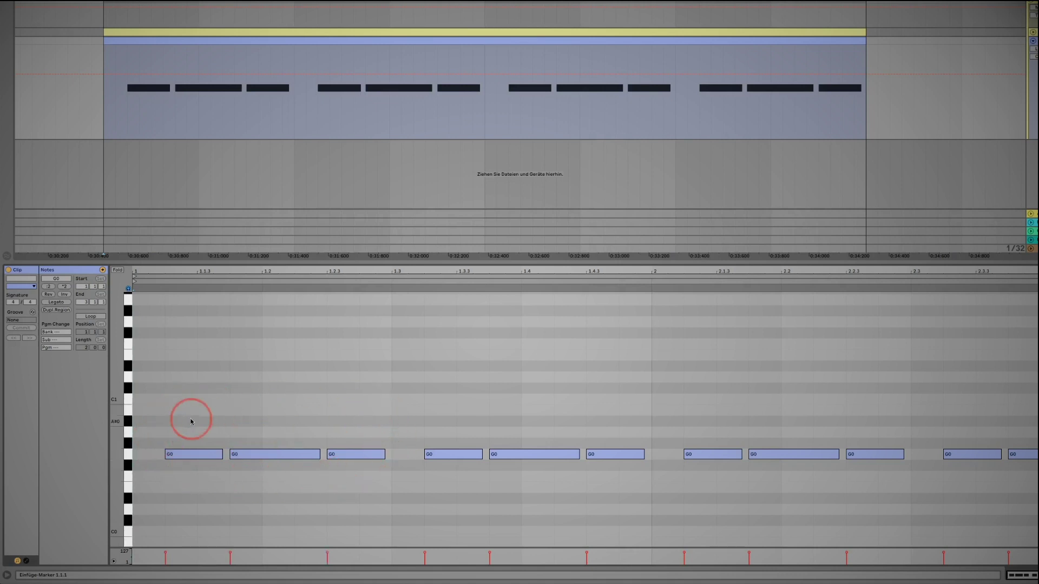
key(space)
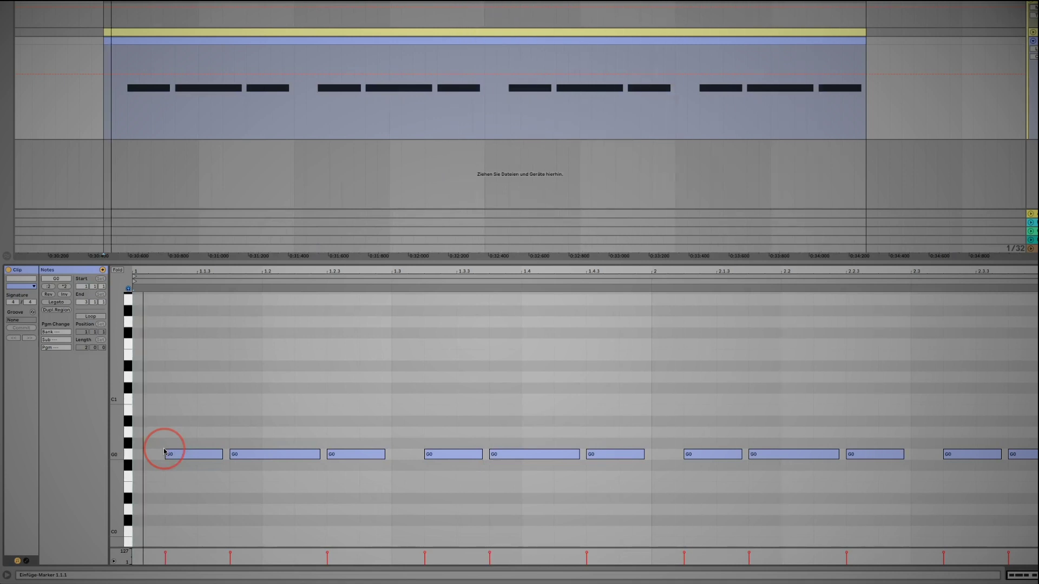
Step: Undo the latest note edit and place the insert marker at 1.1.3 in the clip
key(ctrl+z)
click(198, 463)
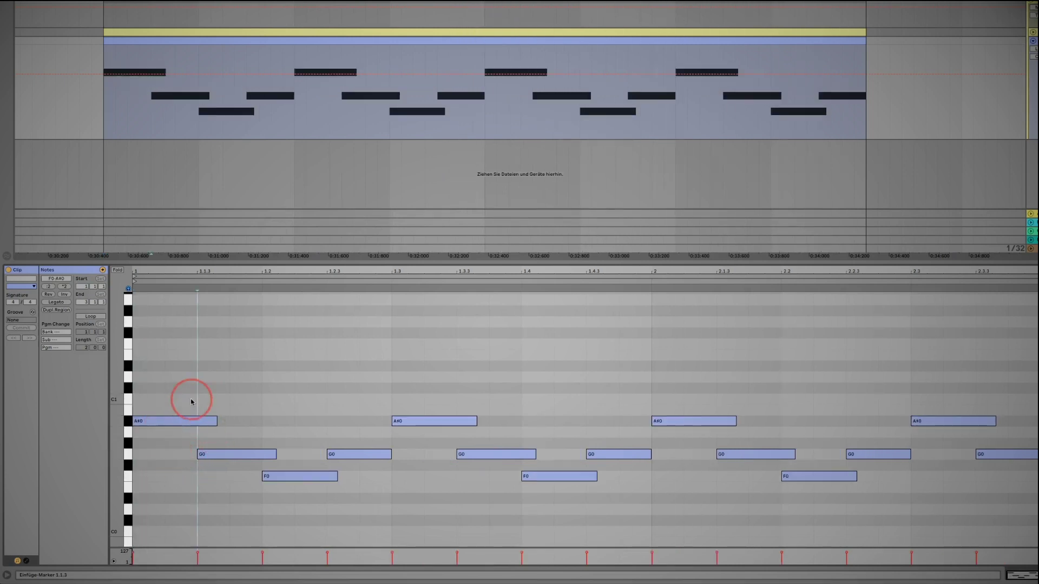